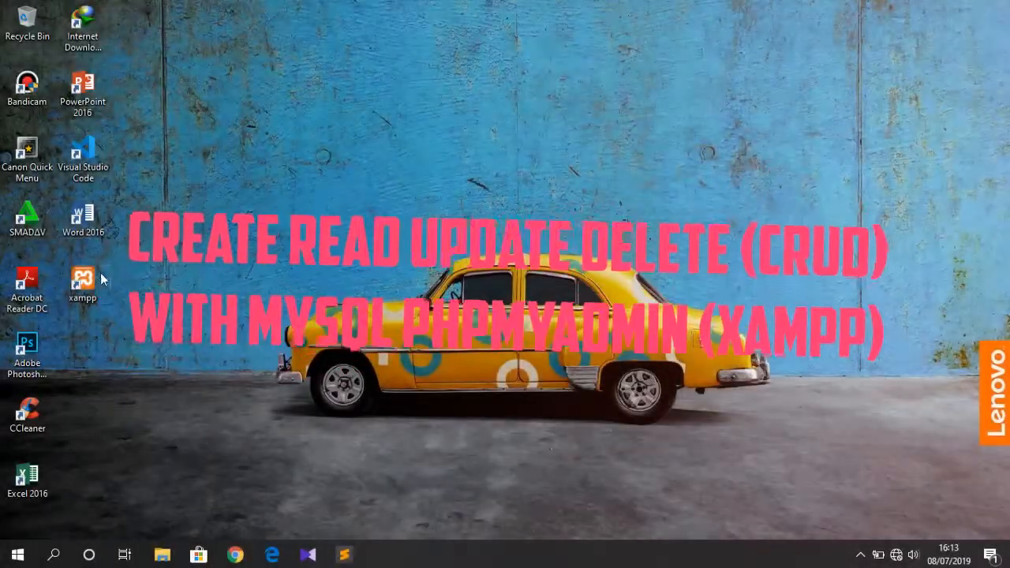
Launch the XAMPP Control Panel and open phpMyAdmin through MySQL's Admin button.
double_click(97, 279)
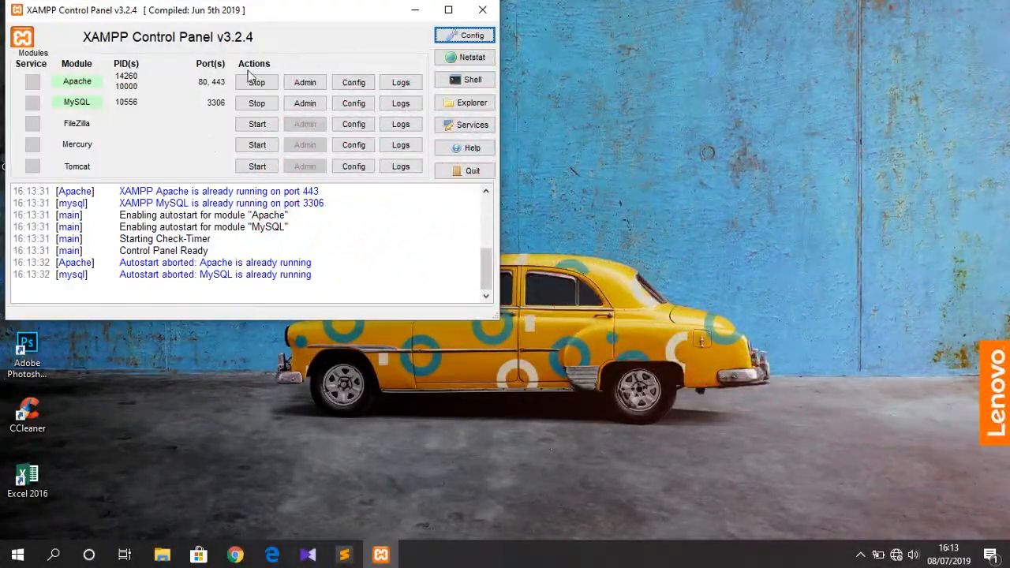
click(314, 107)
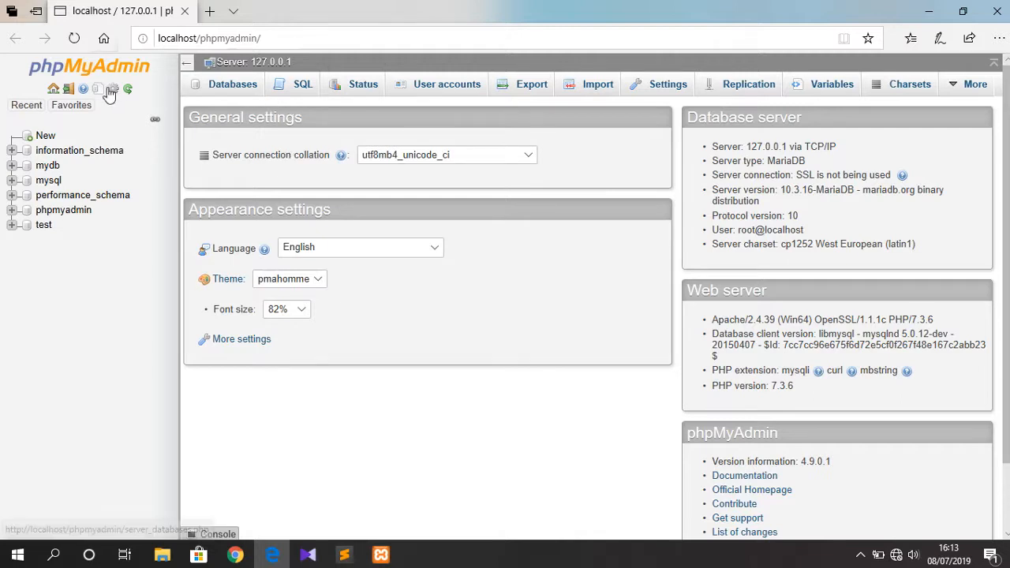
Create a new database named mydatabase.
click(45, 136)
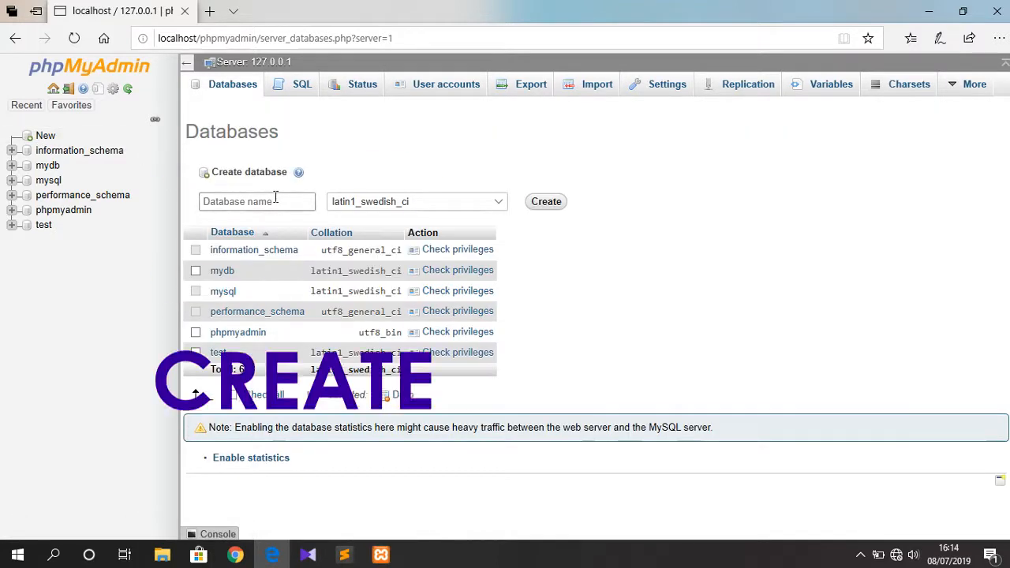
click(276, 198)
text(myd)
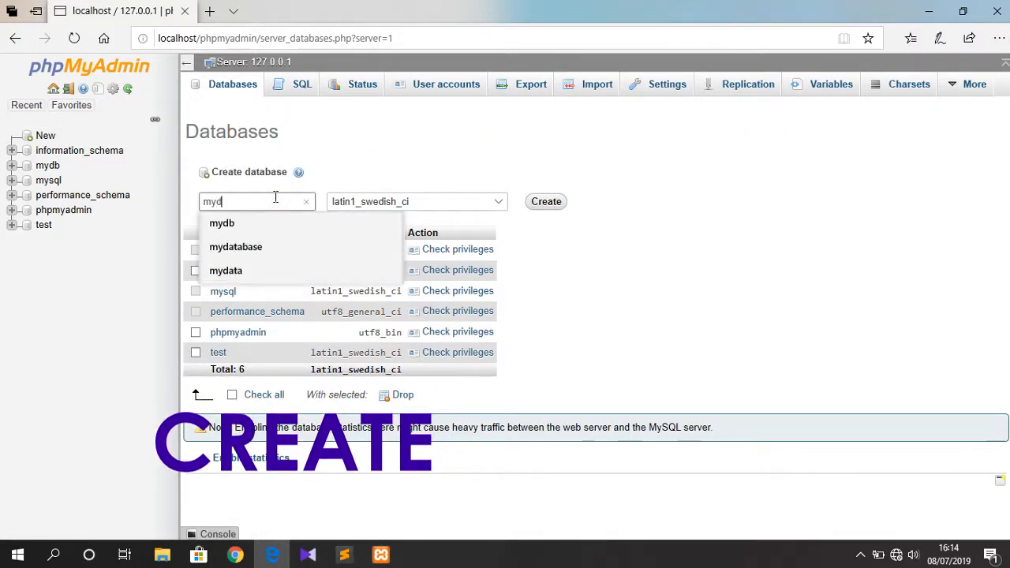
text(atabase)
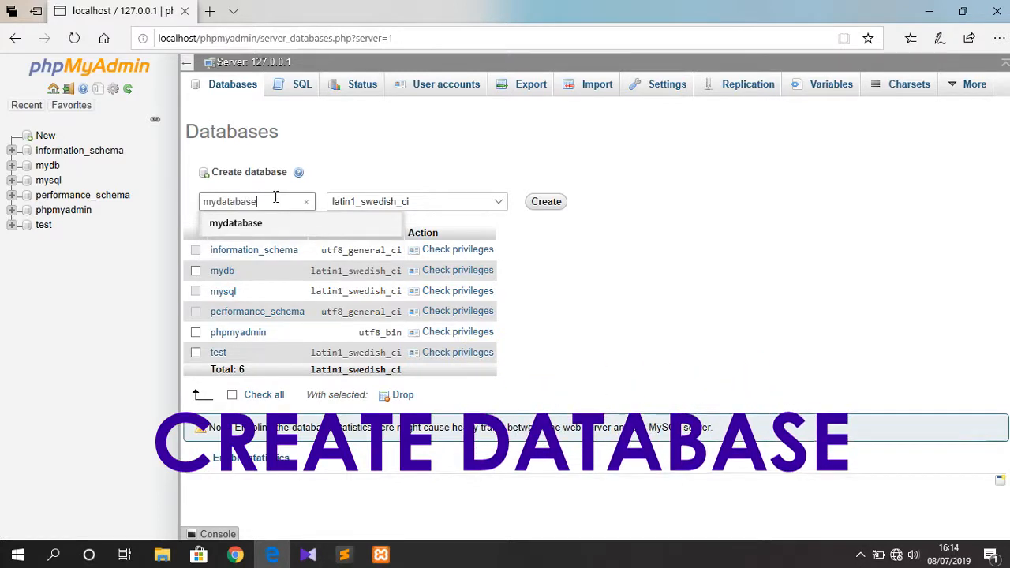
click(558, 210)
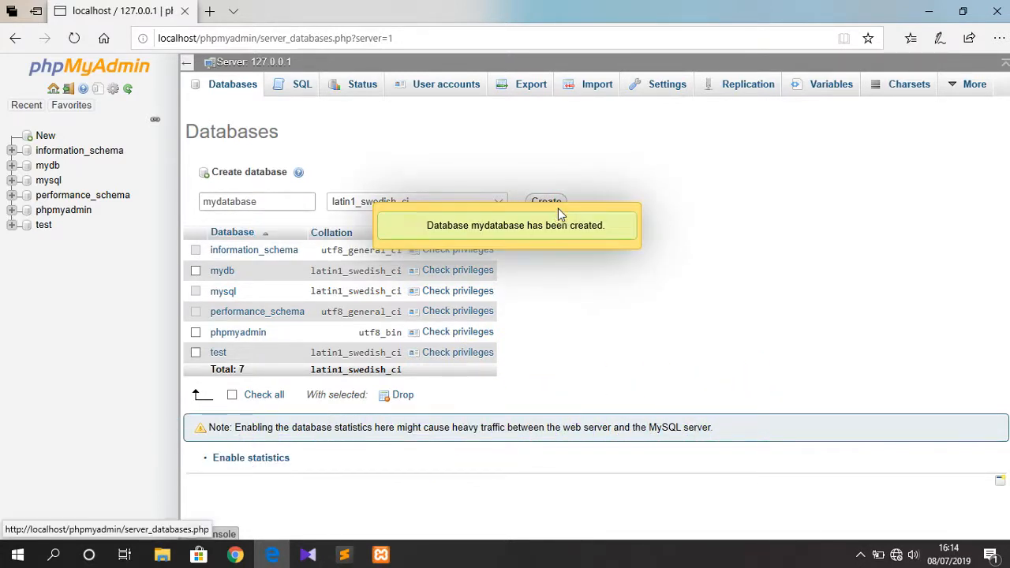
Start a table named user with 4 columns in mydatabase.
click(321, 192)
text(user)
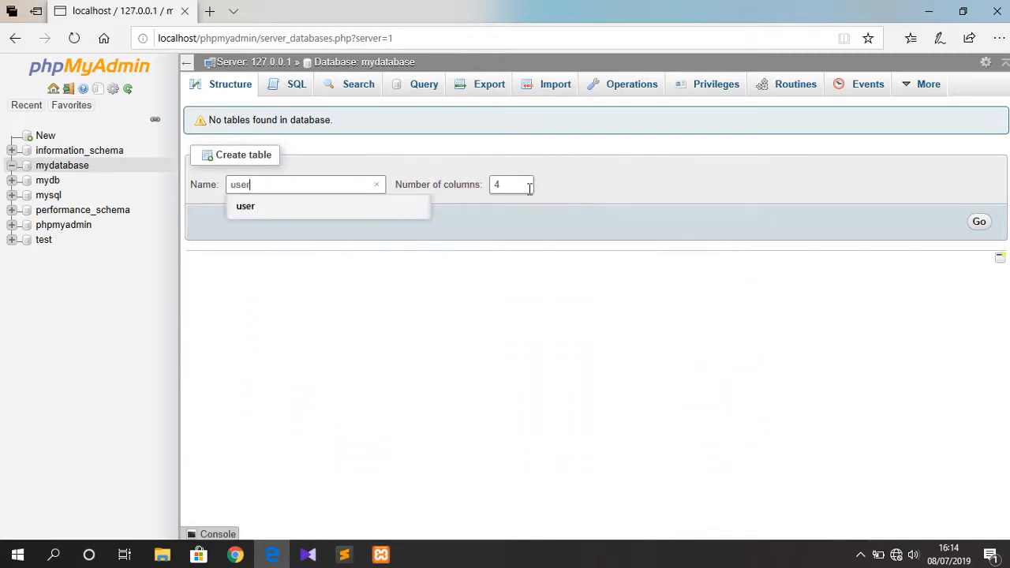
click(981, 224)
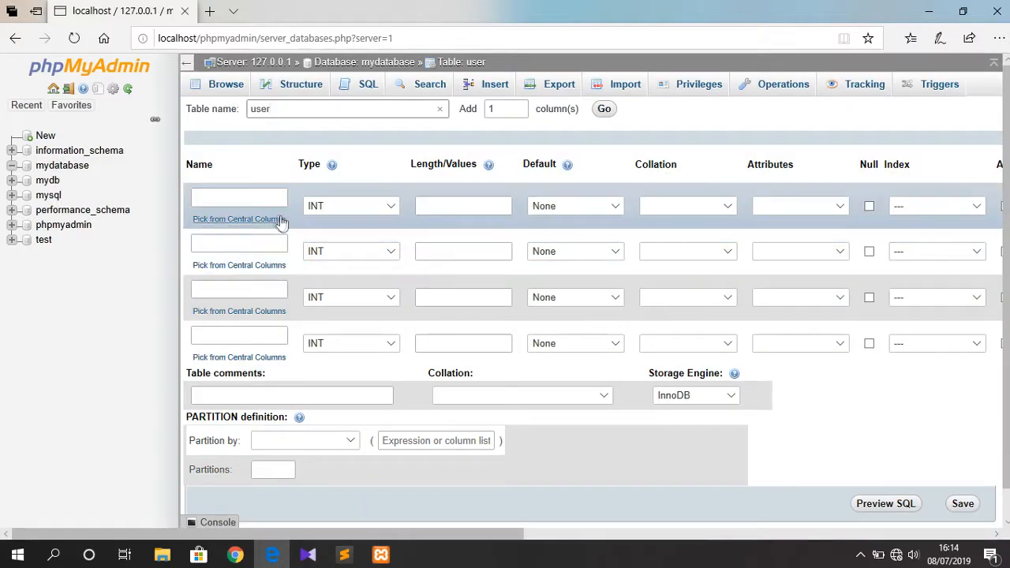
Name the four columns id, name, age and address.
click(269, 201)
text(id)
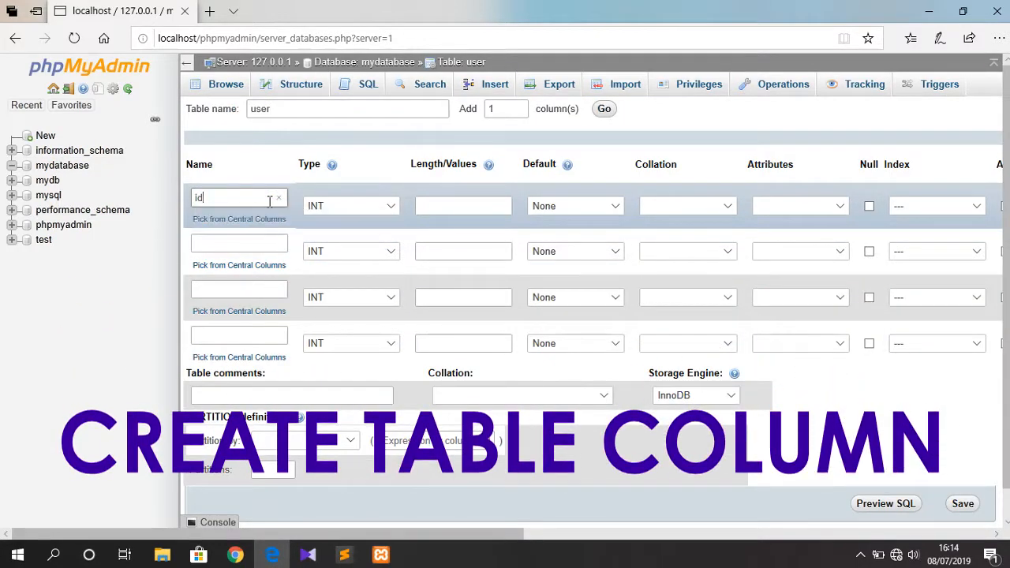
click(244, 251)
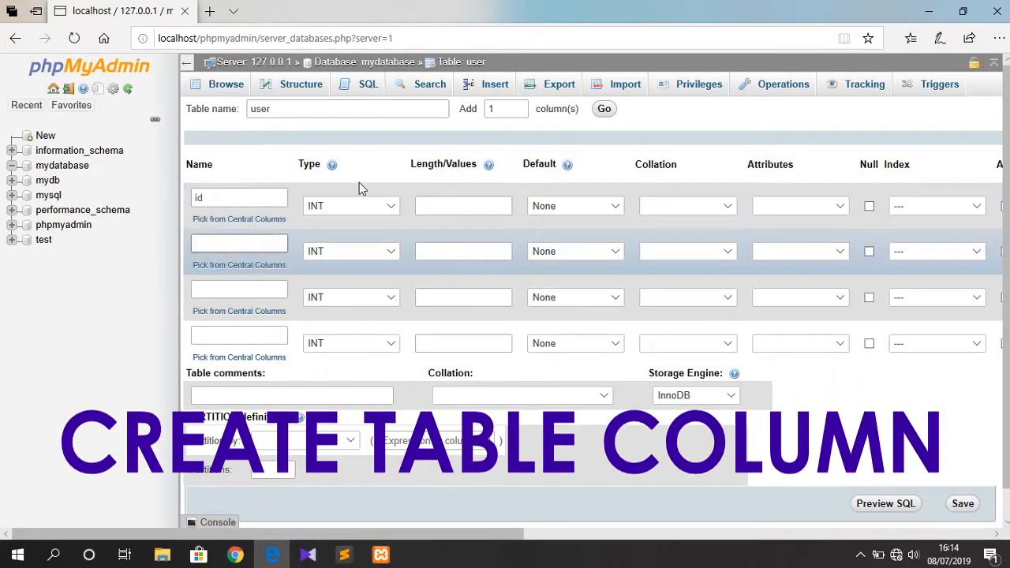
text(name)
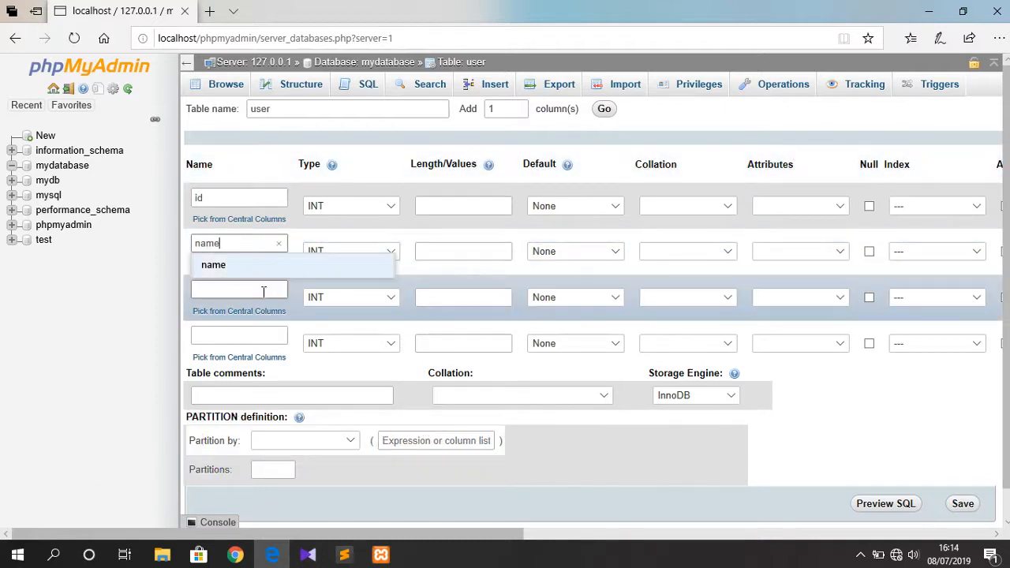
click(263, 292)
text(age)
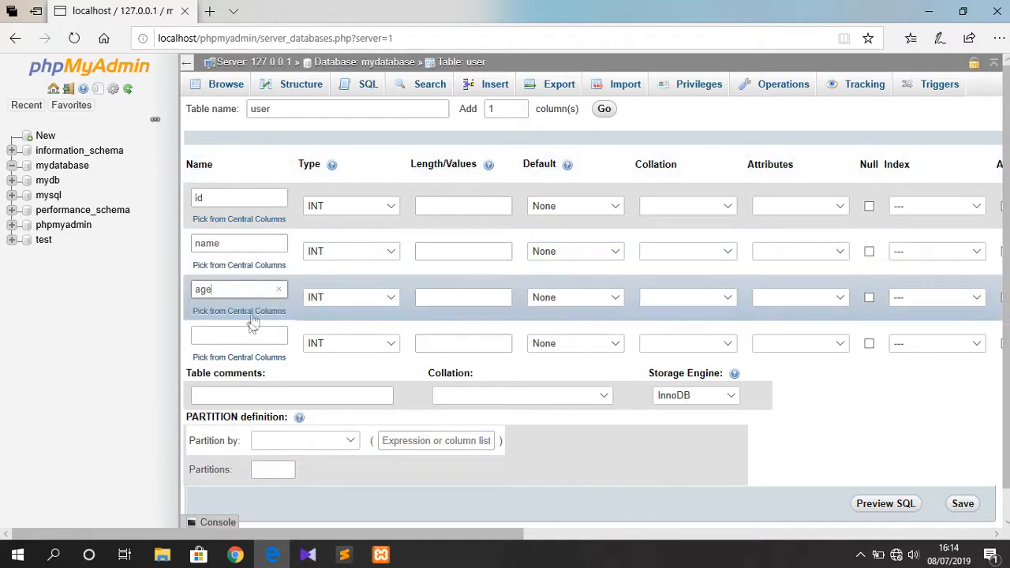
click(245, 337)
text(adddress)
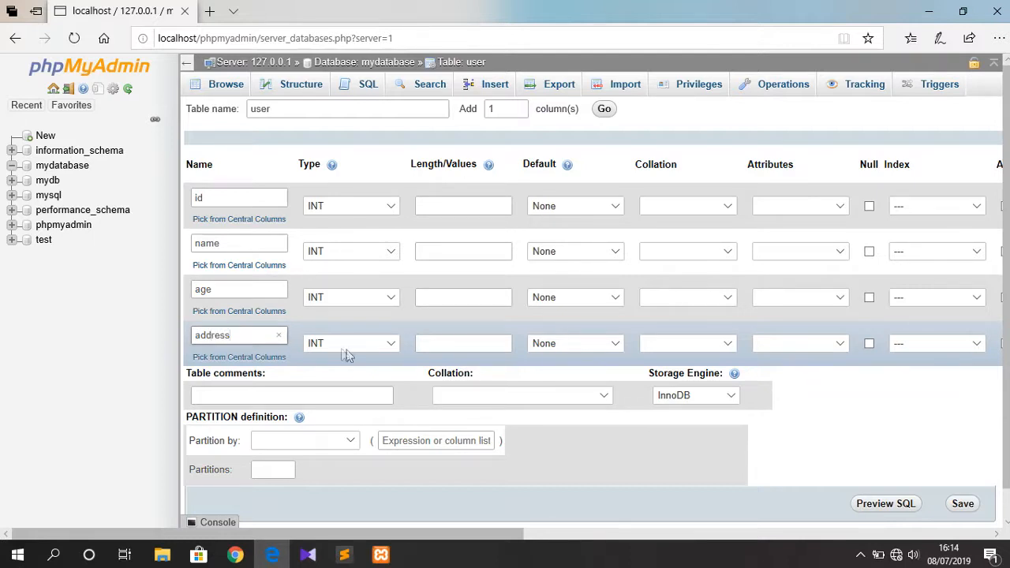
Make address TEXT and name VARCHAR(100), and give id and age length 10.
click(349, 350)
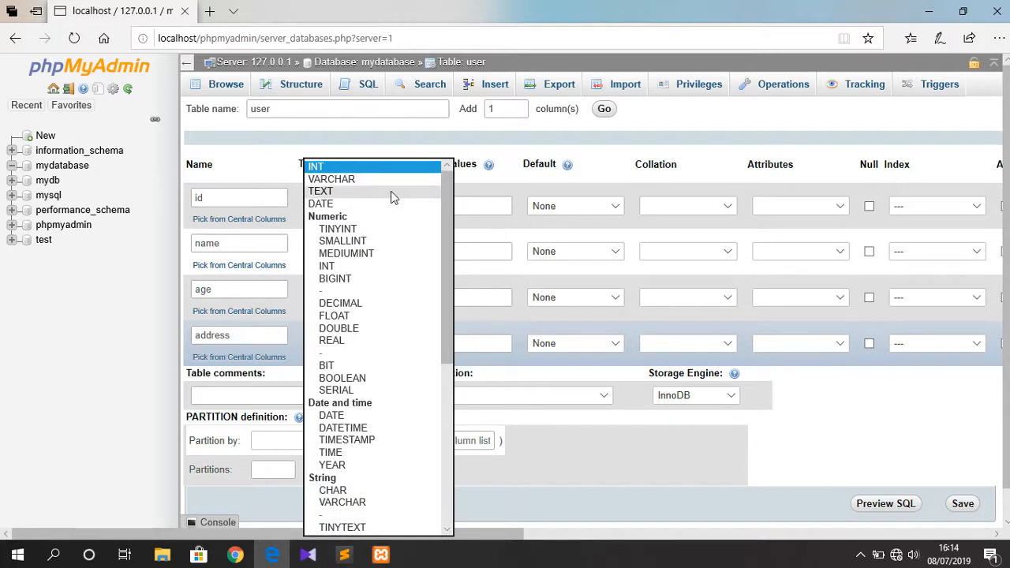
click(390, 191)
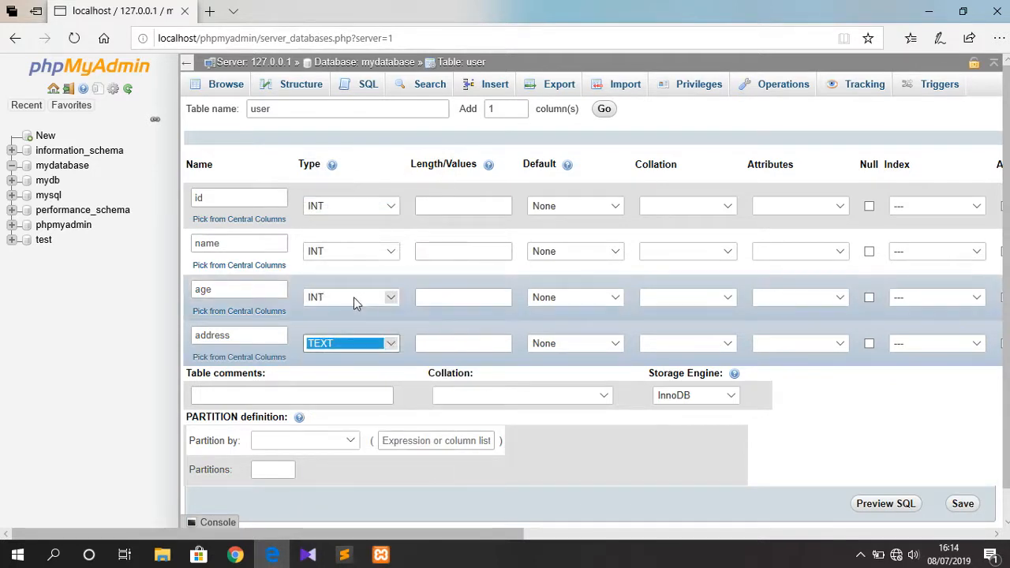
click(435, 295)
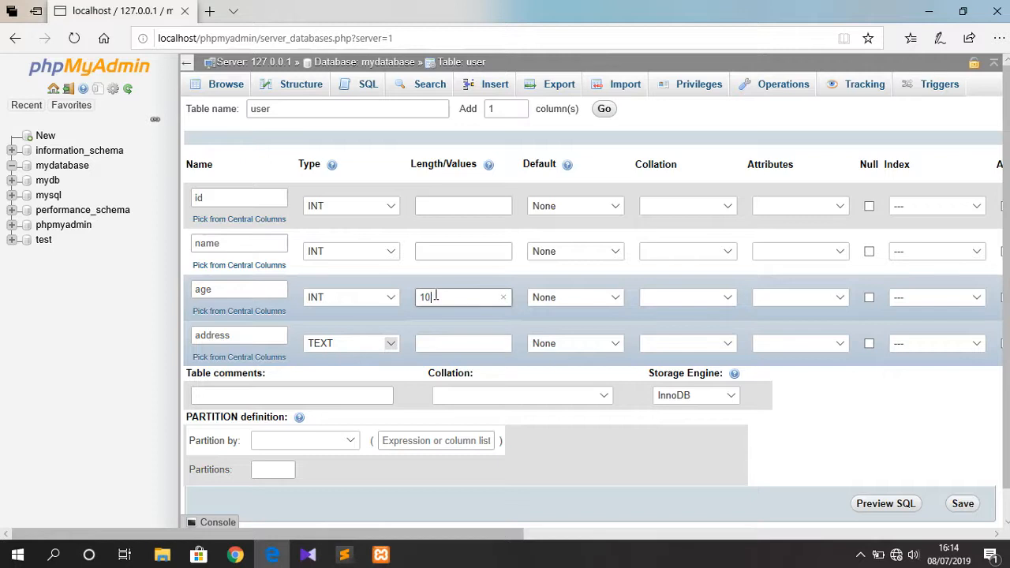
click(386, 253)
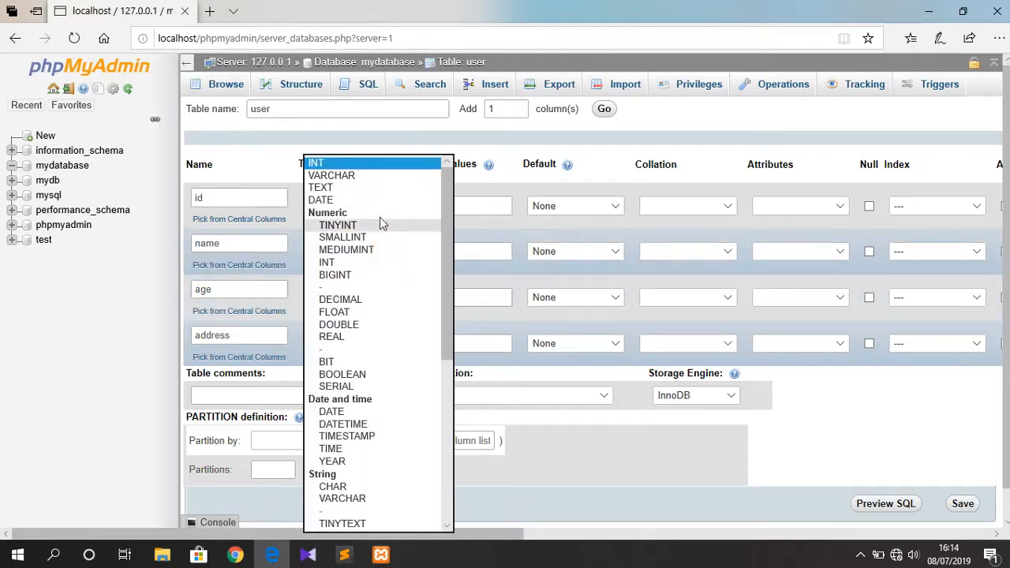
click(401, 176)
click(478, 253)
text(100)
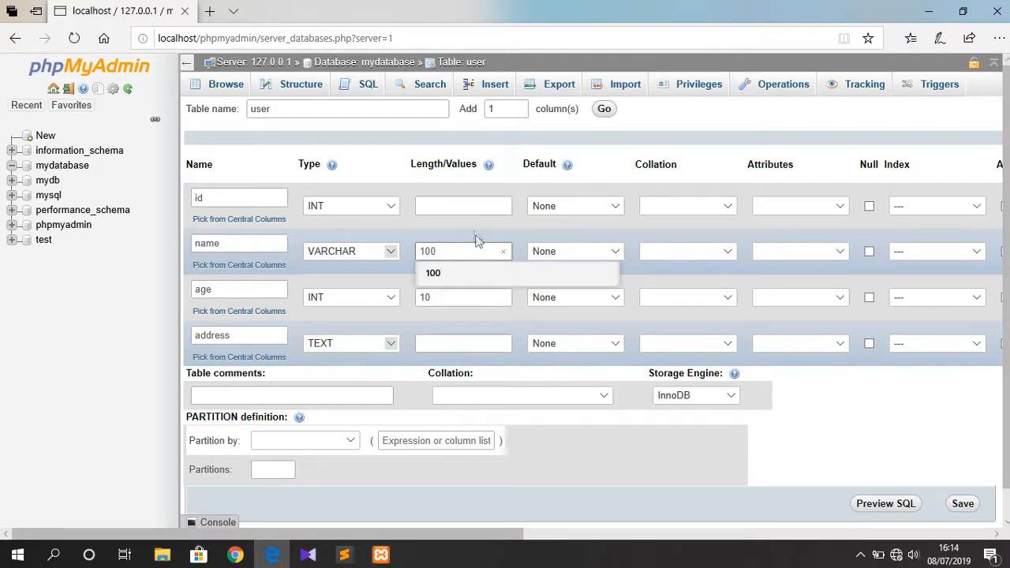
click(472, 205)
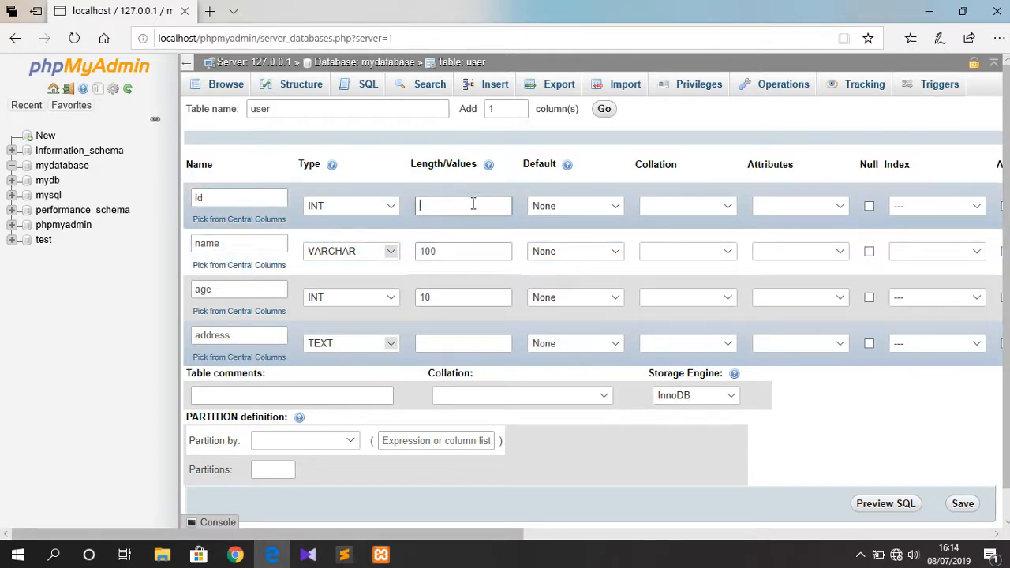
text(10)
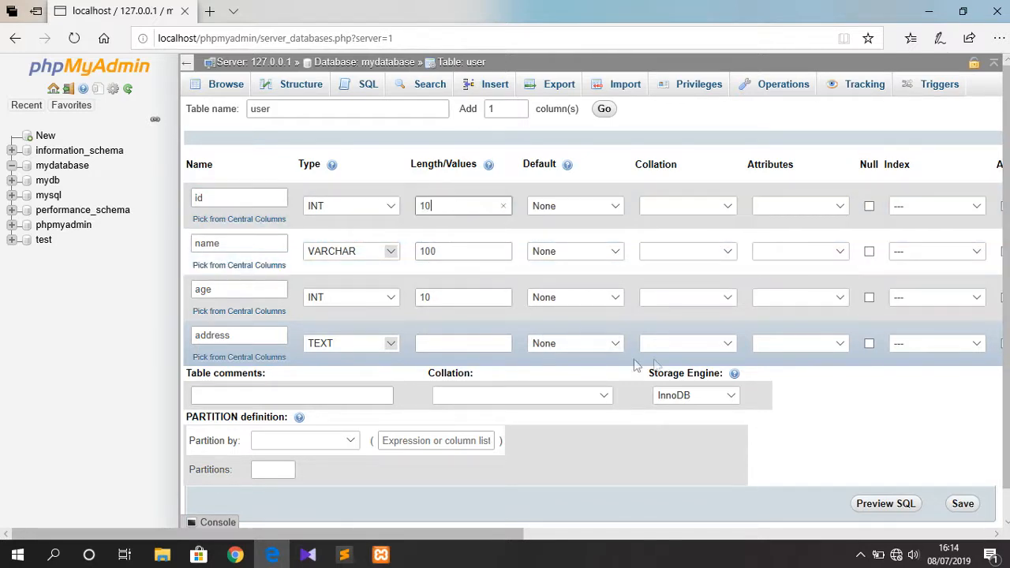
Make id the PRIMARY key and save the user table.
click(919, 218)
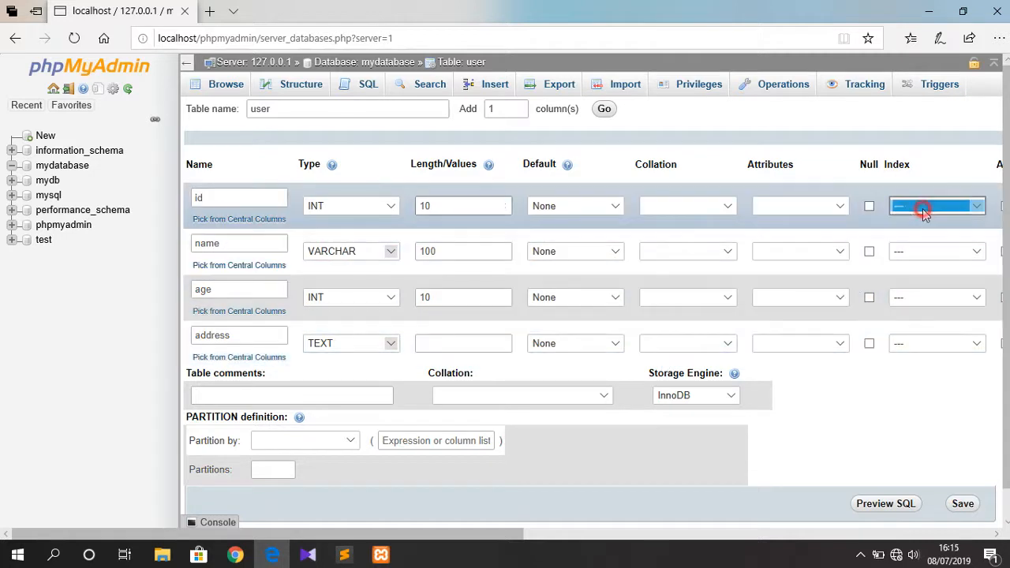
click(920, 217)
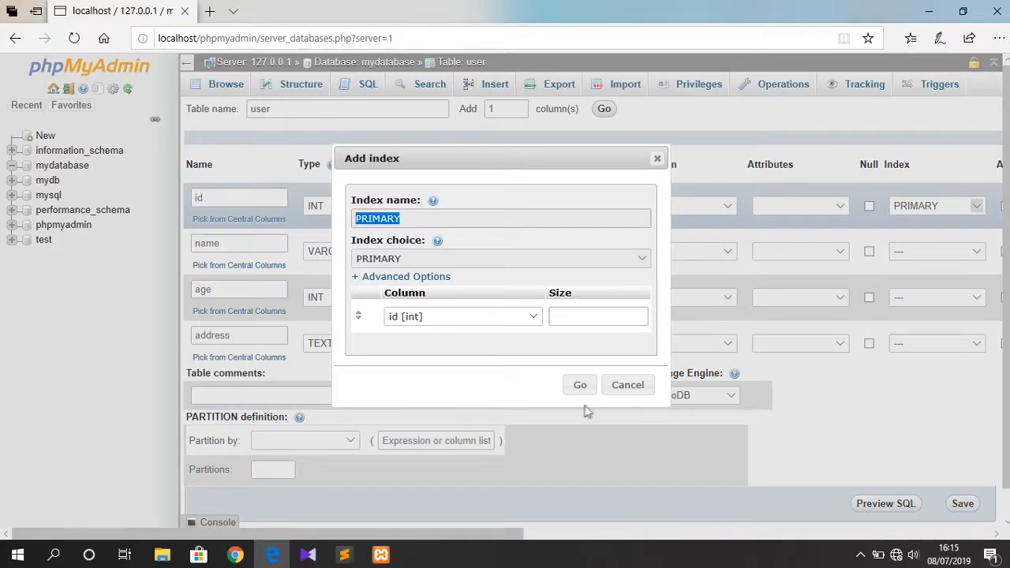
click(579, 393)
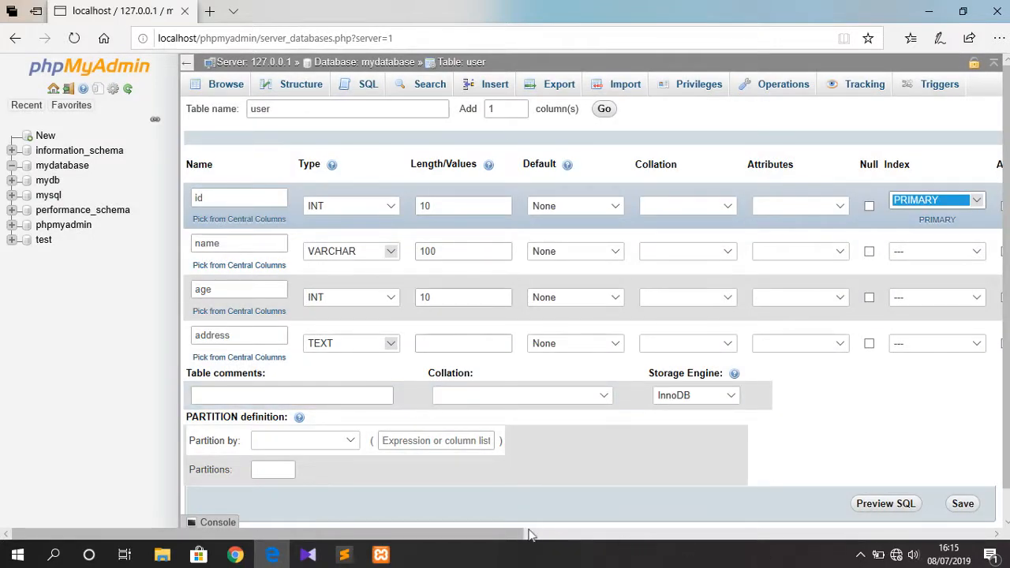
drag(519, 535, 626, 541)
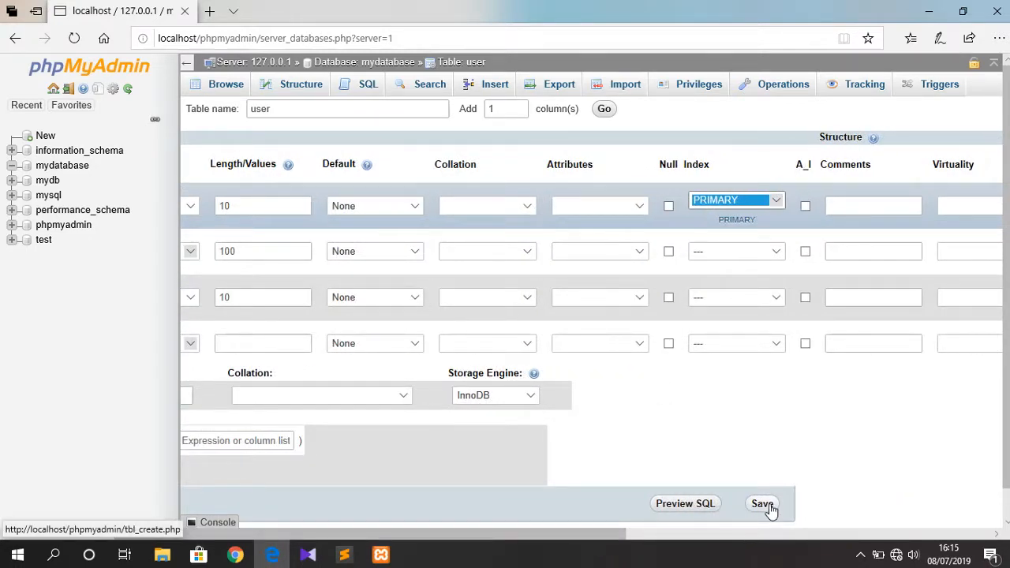
click(771, 509)
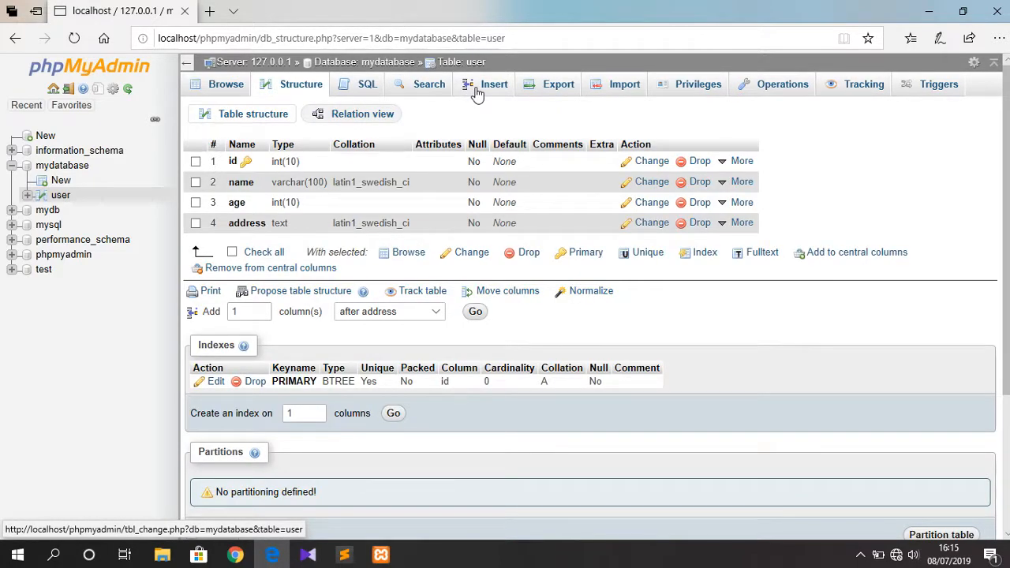
Insert a row with id 1, a name, age 18 and an address, then browse the rows.
click(477, 93)
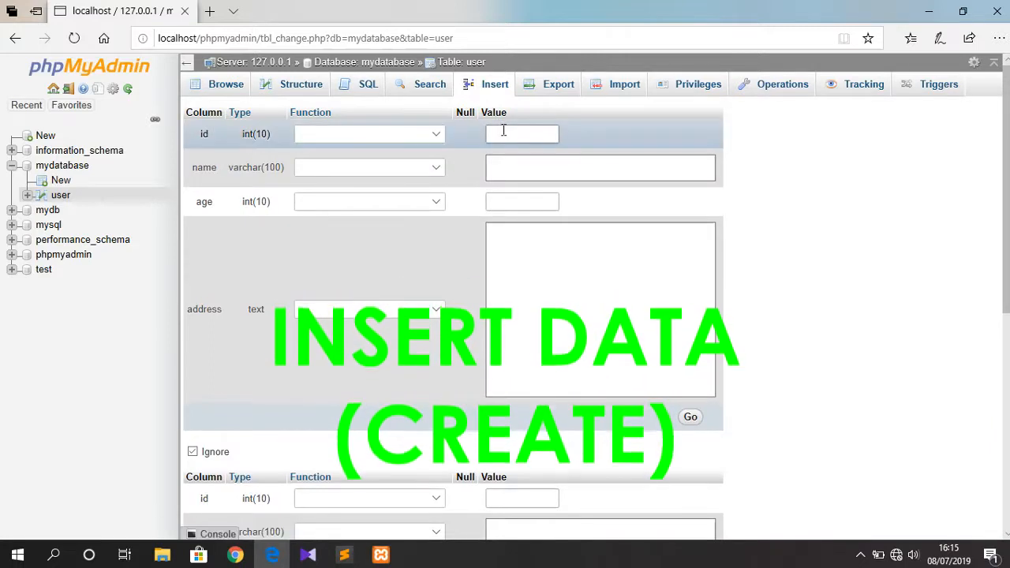
click(504, 130)
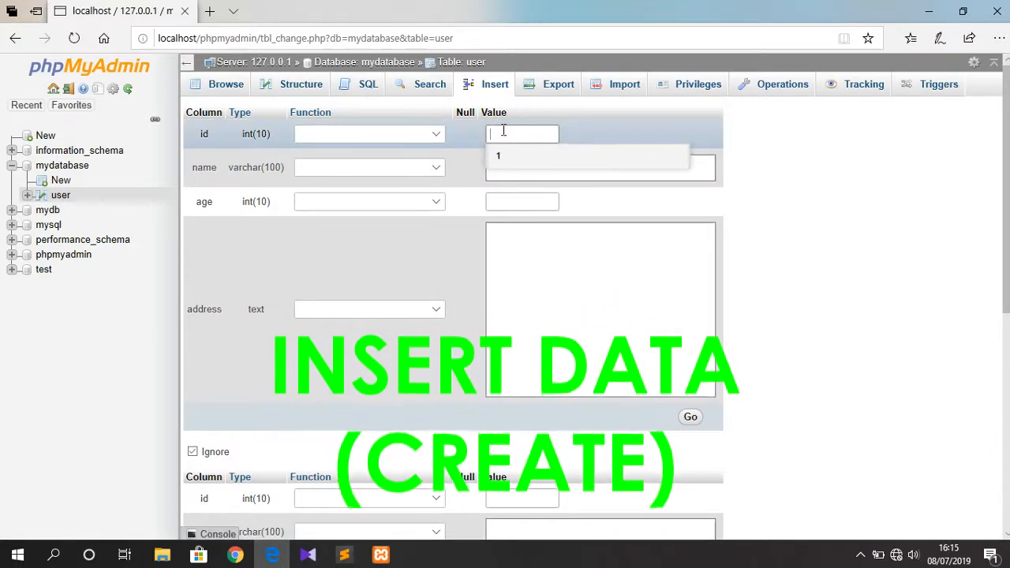
click(514, 155)
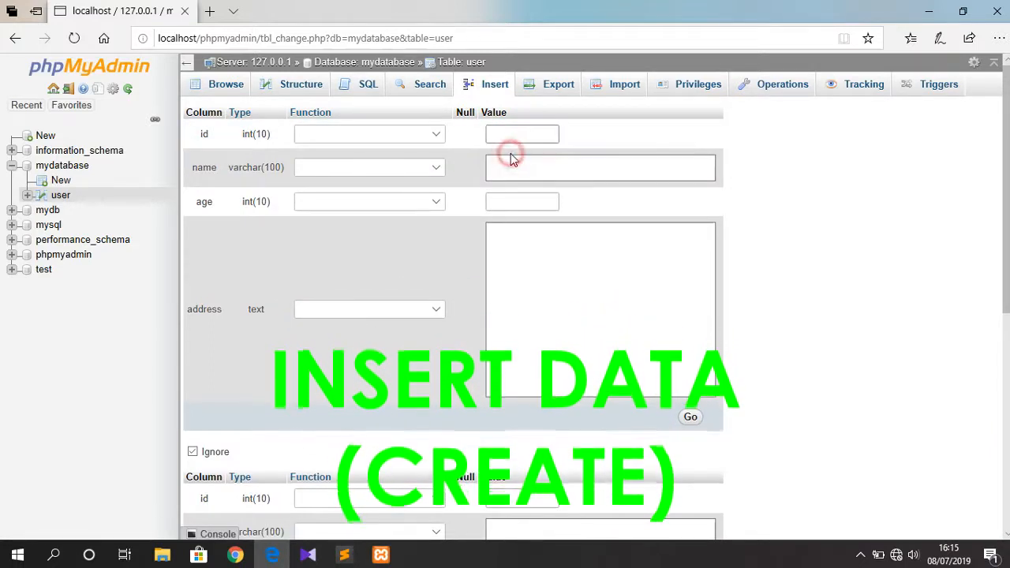
click(580, 164)
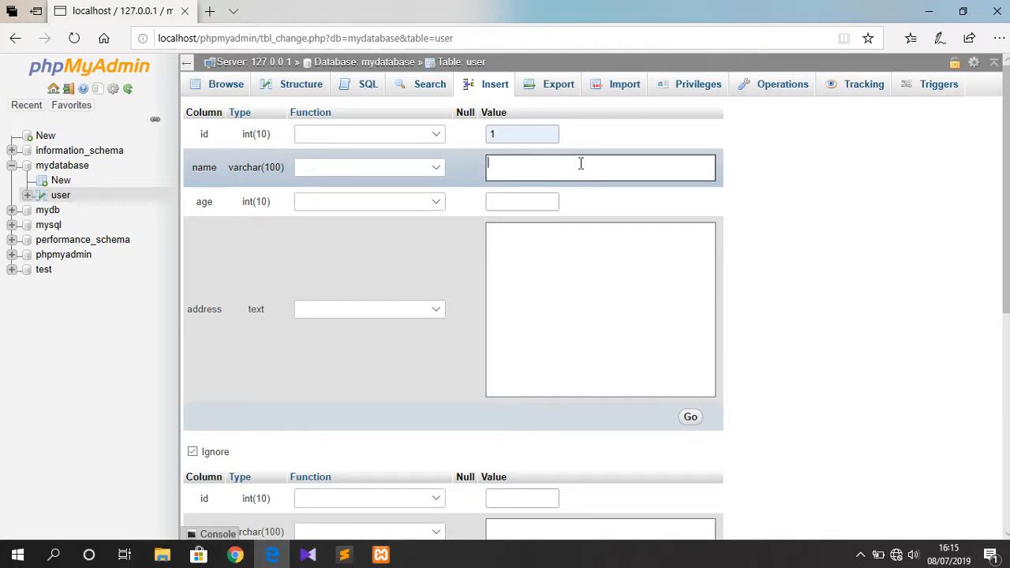
key(Tab)
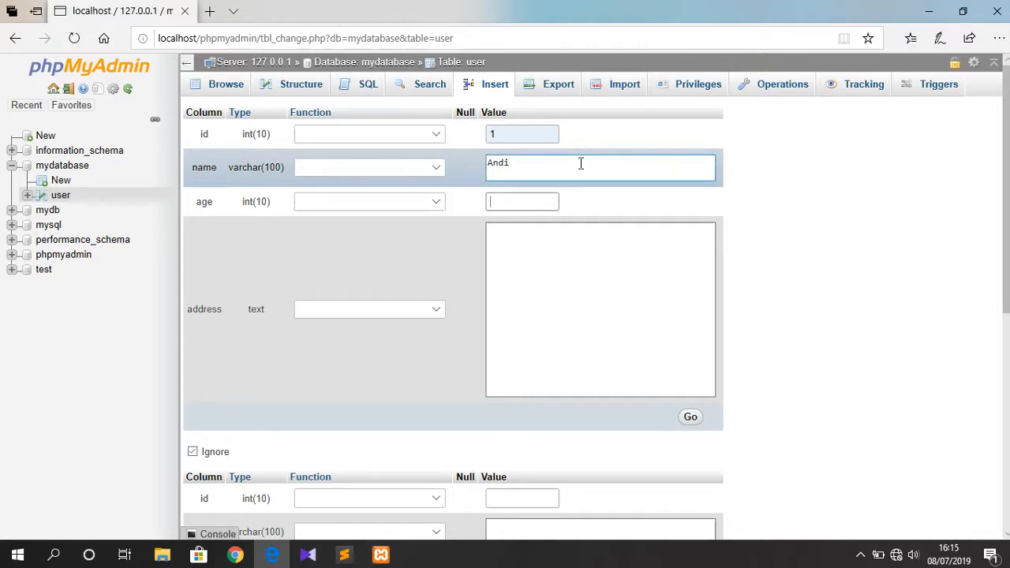
key(Tab)
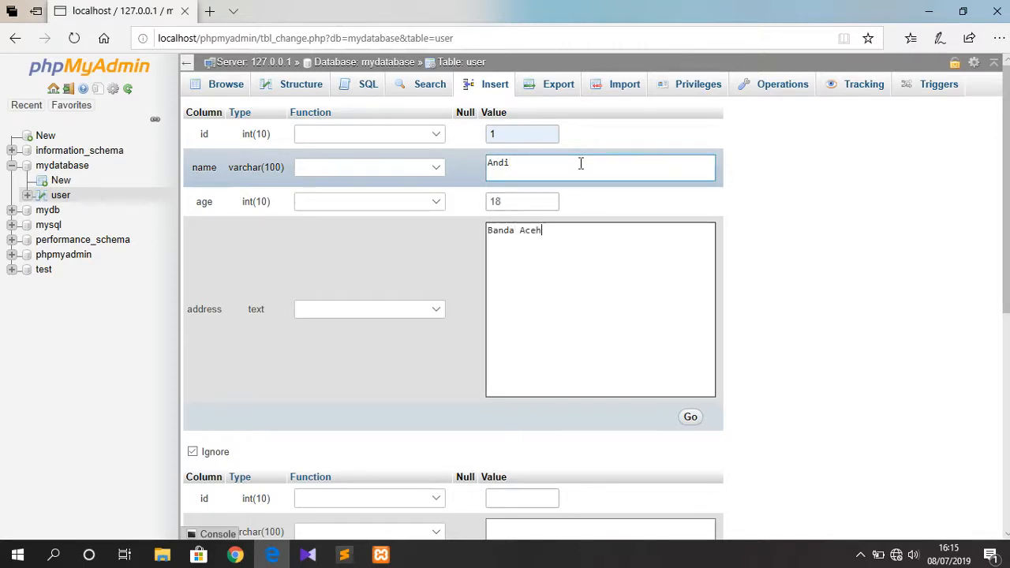
click(698, 416)
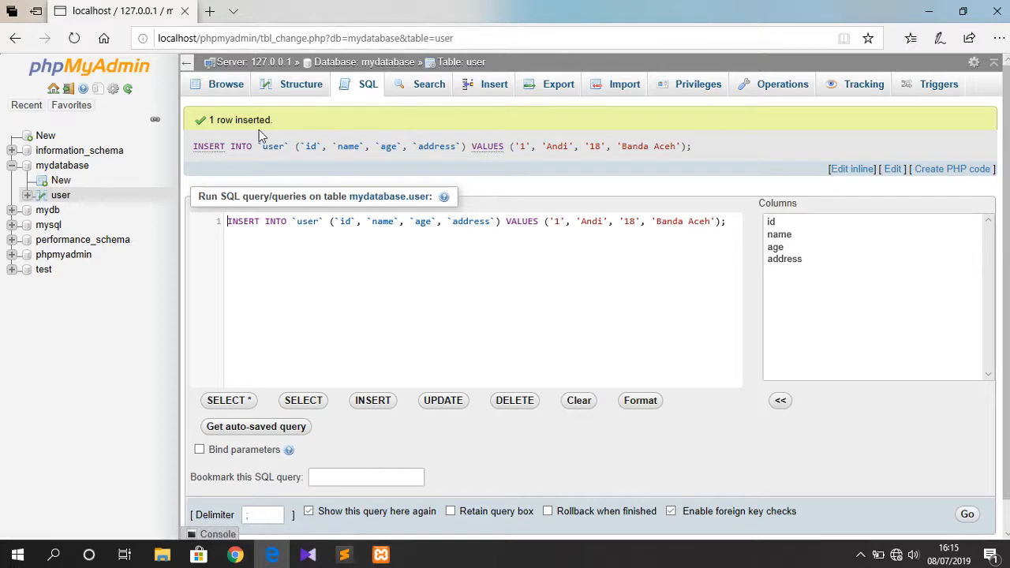
click(235, 93)
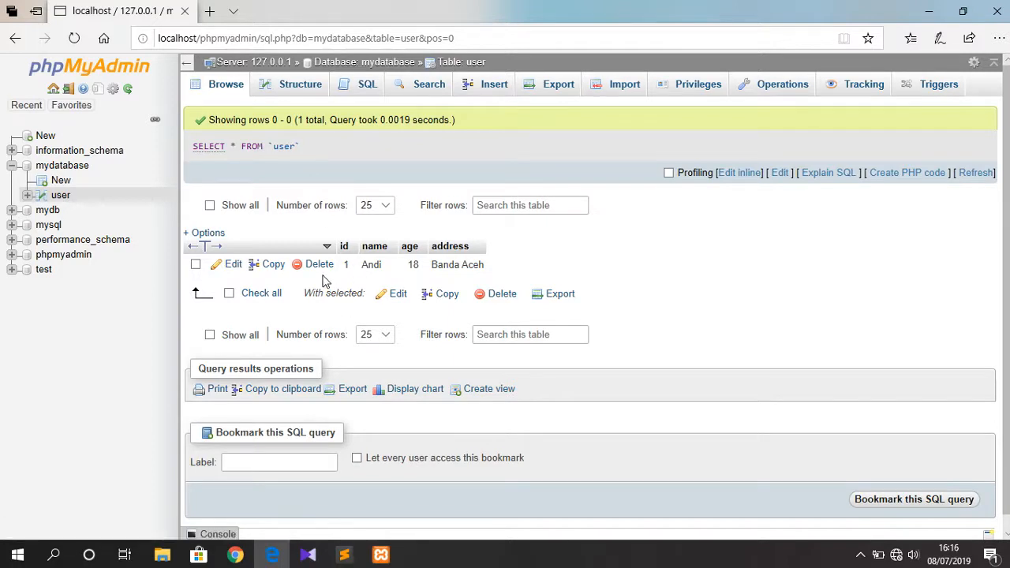
Edit row 1 to change age from 18 to 19 and append a surname to the name.
click(237, 265)
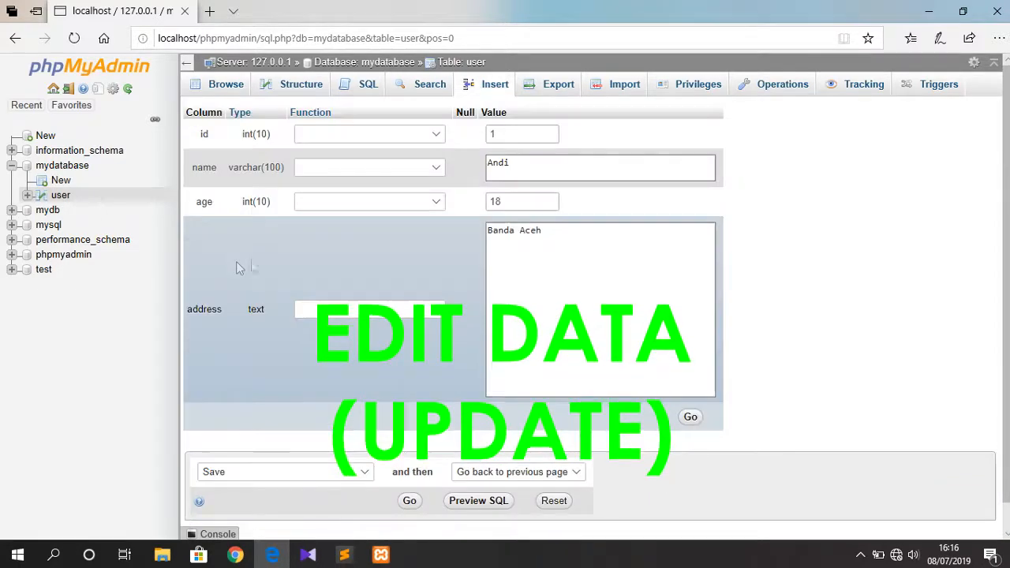
click(513, 200)
key(BackSpace)
text(9)
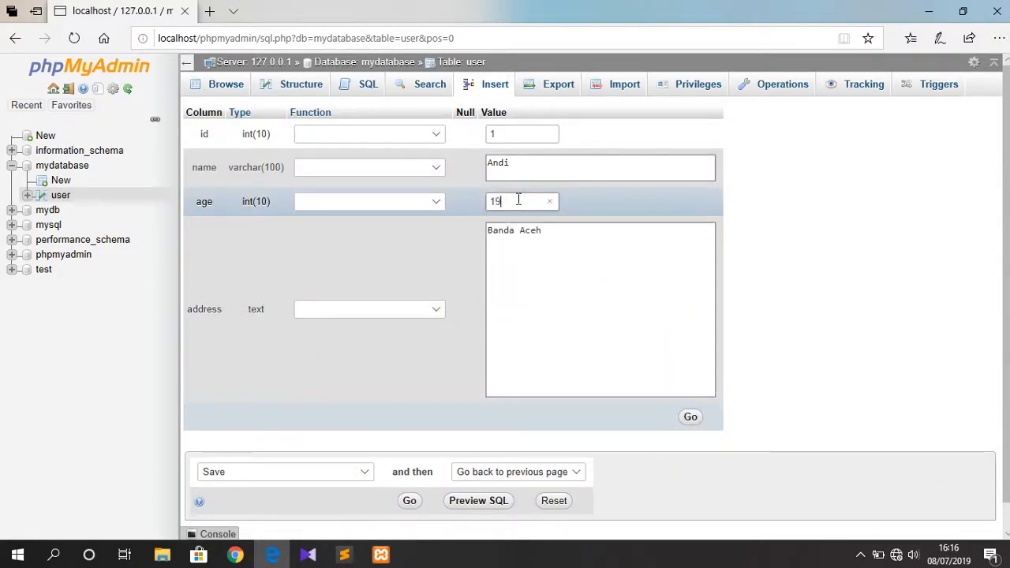
click(552, 161)
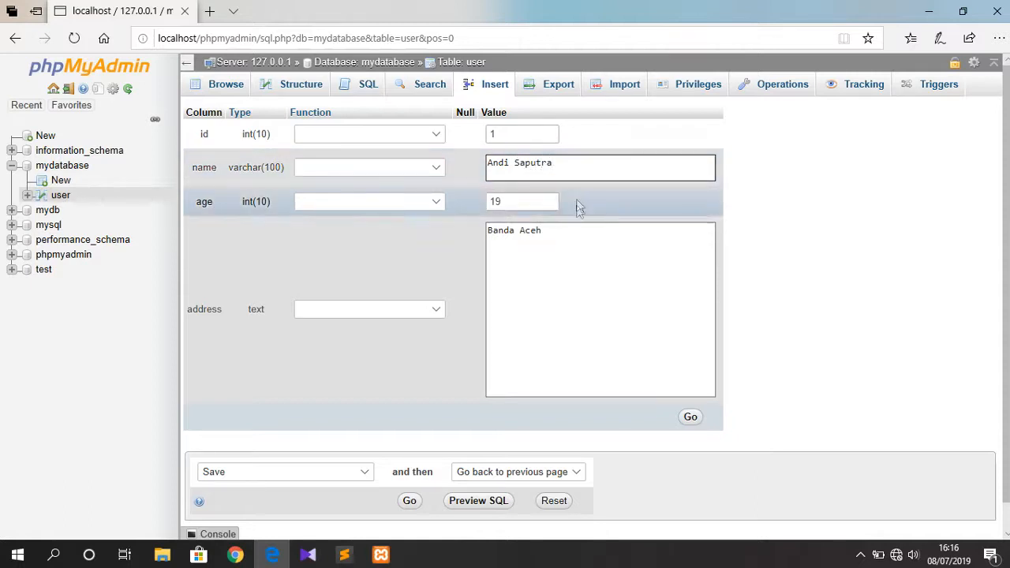
click(691, 418)
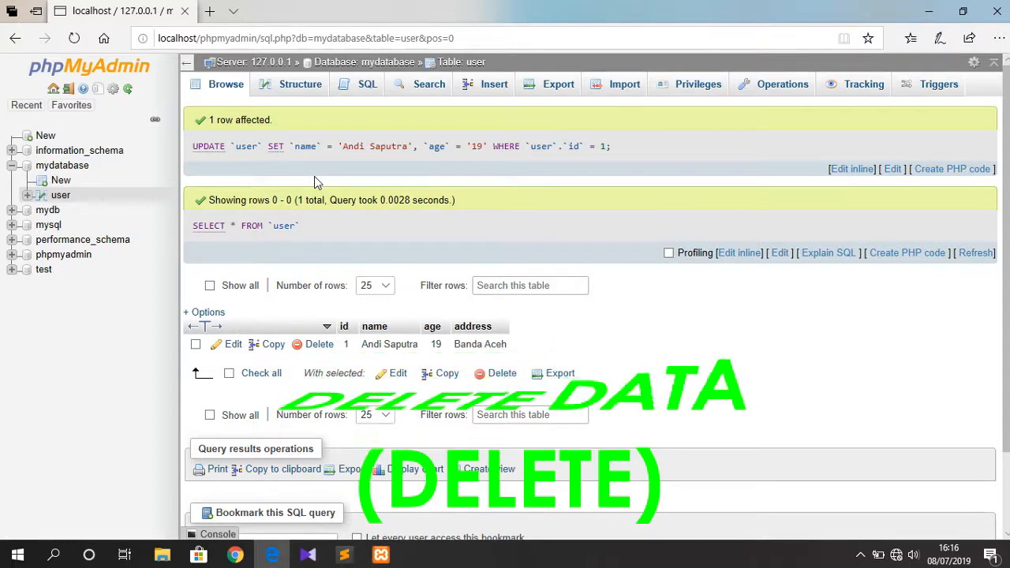
Delete the id 1 row, confirm the deletion, and view the table structure.
click(318, 345)
click(522, 332)
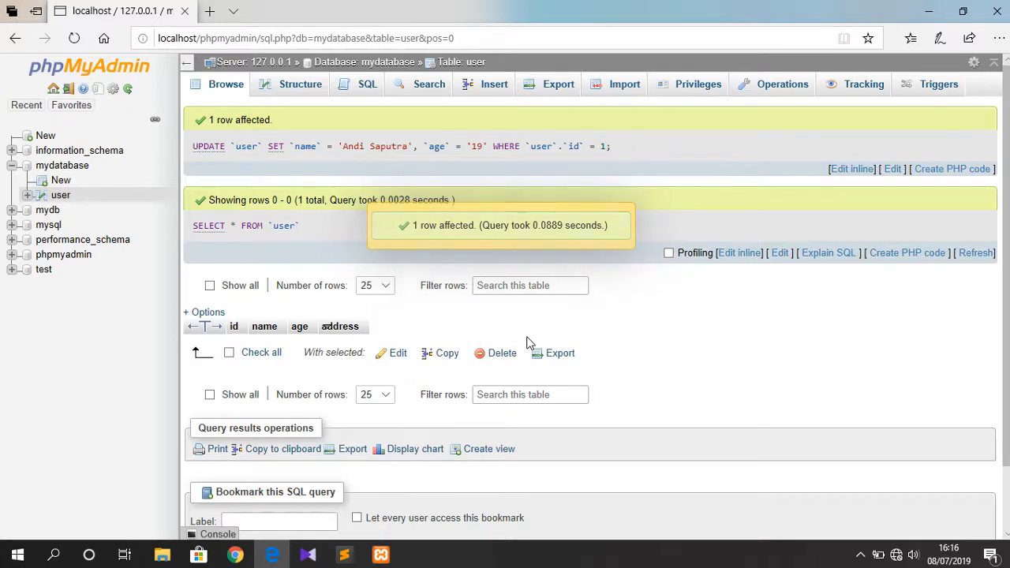
click(270, 87)
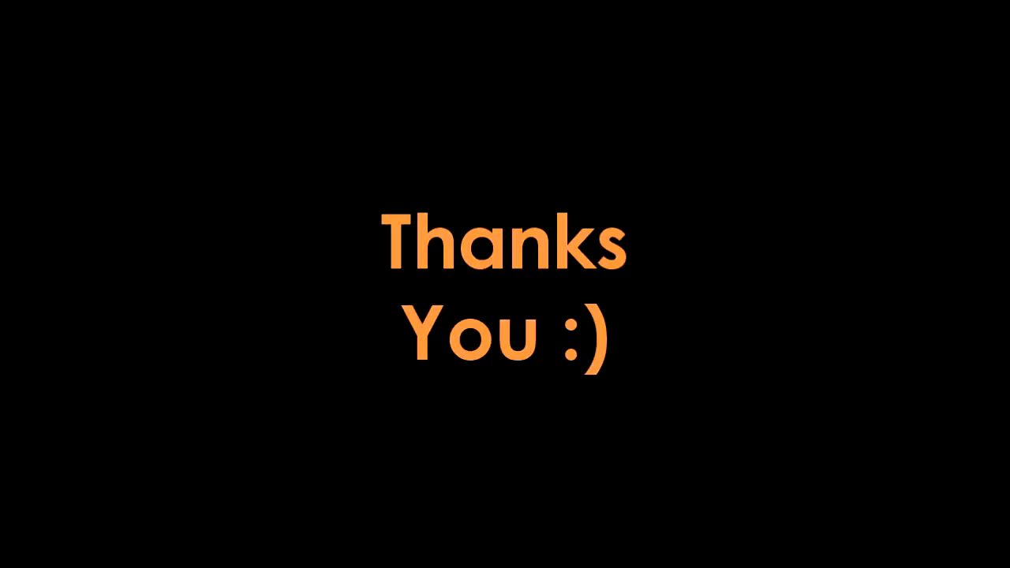